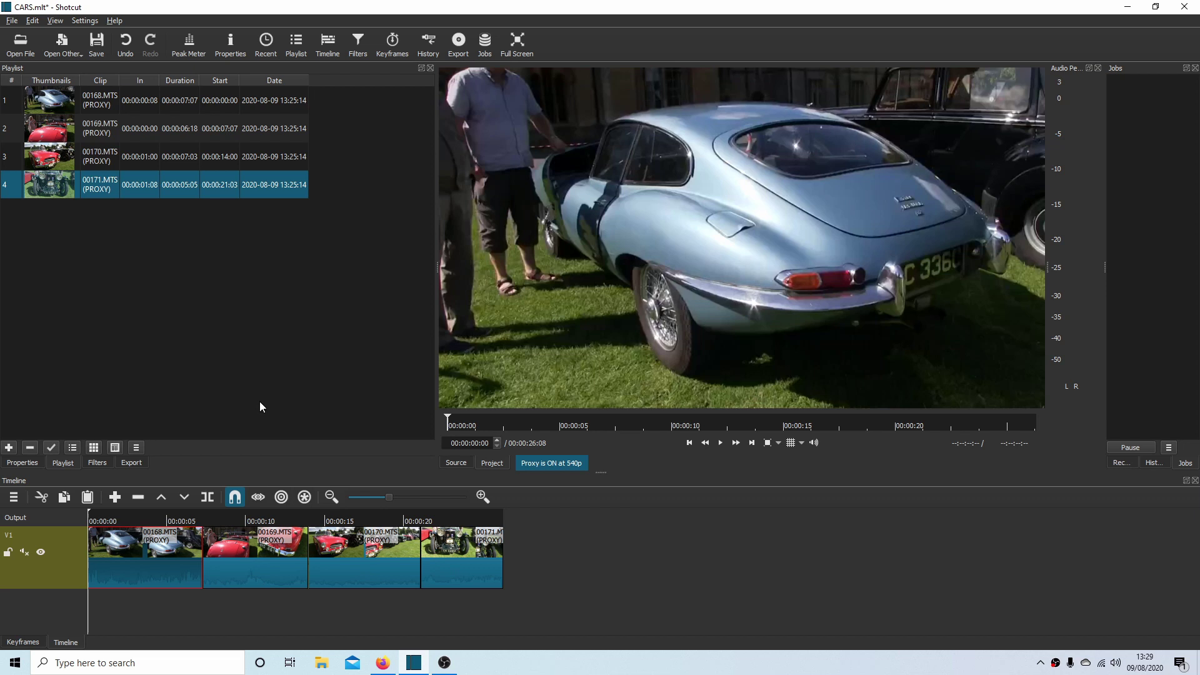
- Add a fade-in to the start of clip 00168
mouse_move(90, 529)
mouse_down()
mouse_move(129, 511)
mouse_move(369, 516)
mouse_move(426, 544)
mouse_move(91, 532)
mouse_up()
click(94, 518)
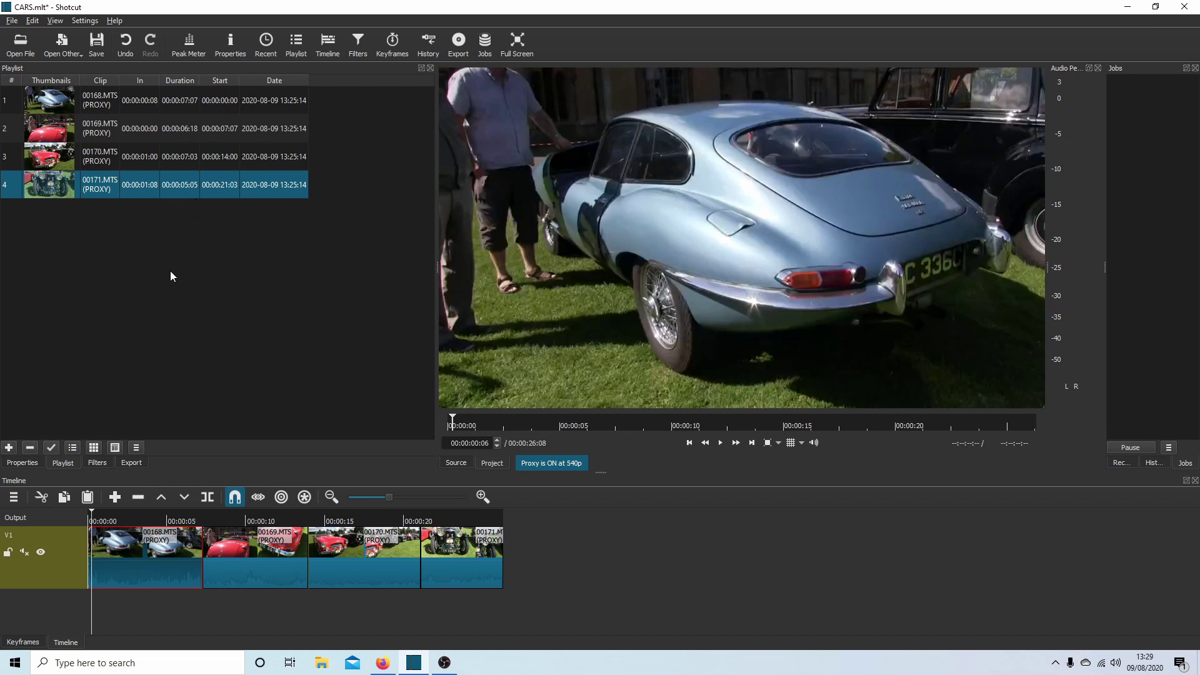
mouse_move(83, 513)
mouse_down()
mouse_move(108, 515)
mouse_move(93, 516)
mouse_up()
- Overlap clip 00169 onto 00168 to form a dissolve, preview it, and start sliding 00170 left
click(249, 554)
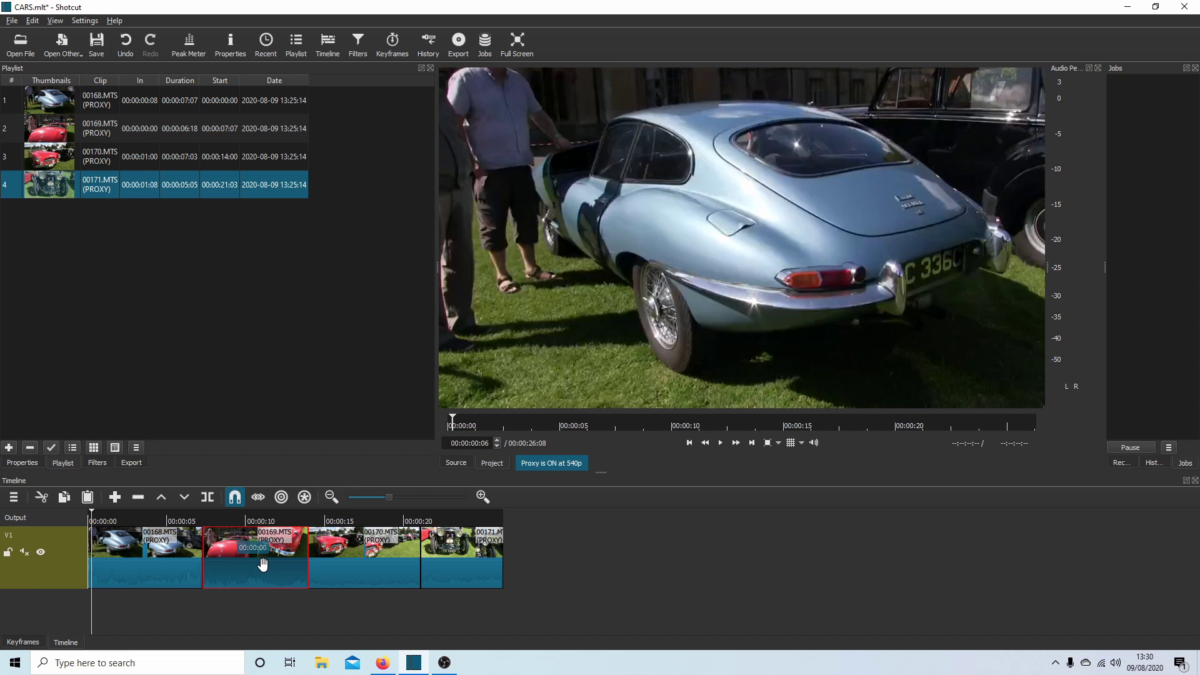
drag(261, 564, 236, 567)
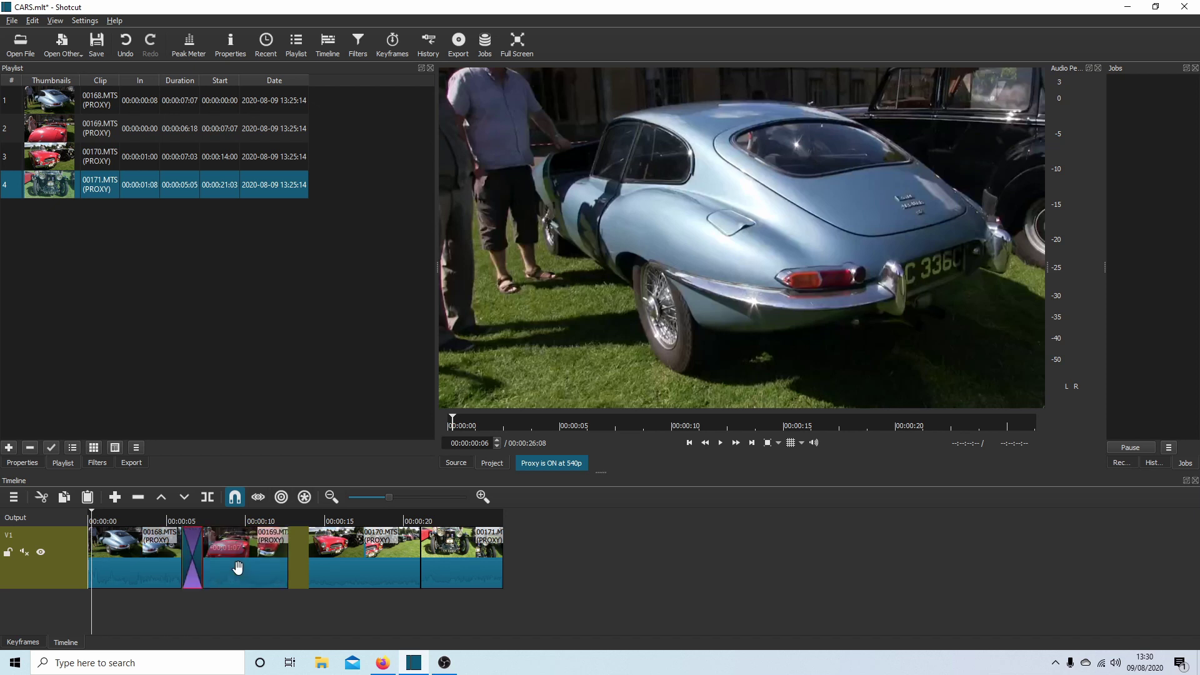
click(165, 522)
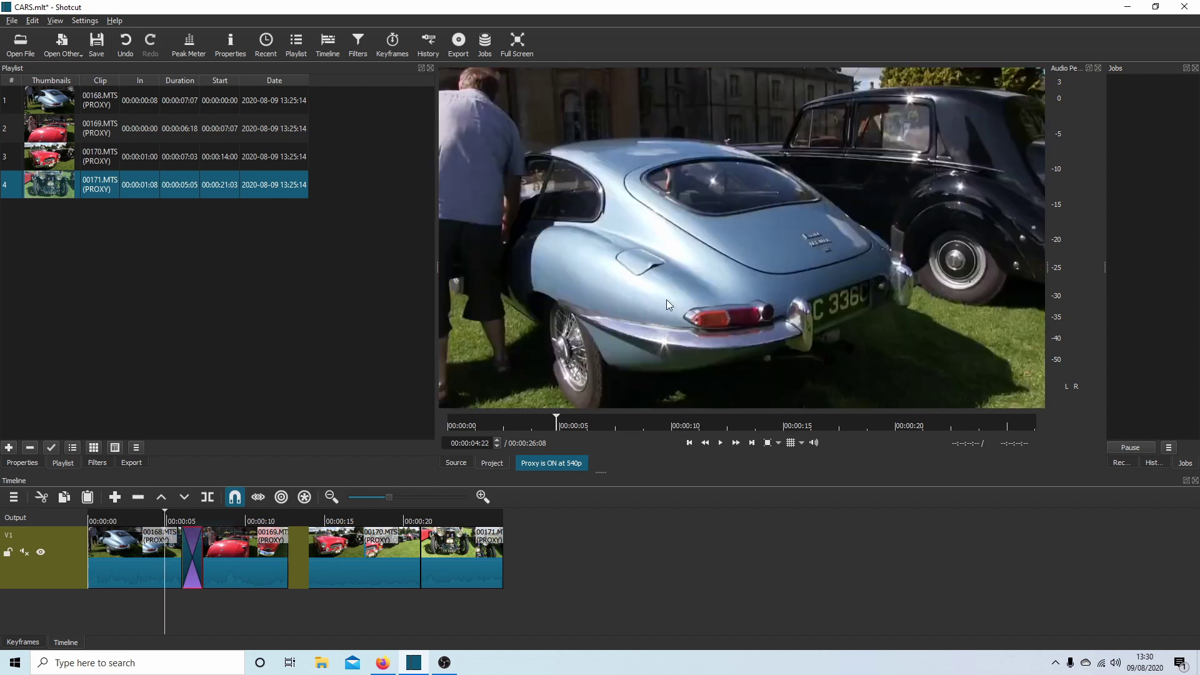
click(718, 445)
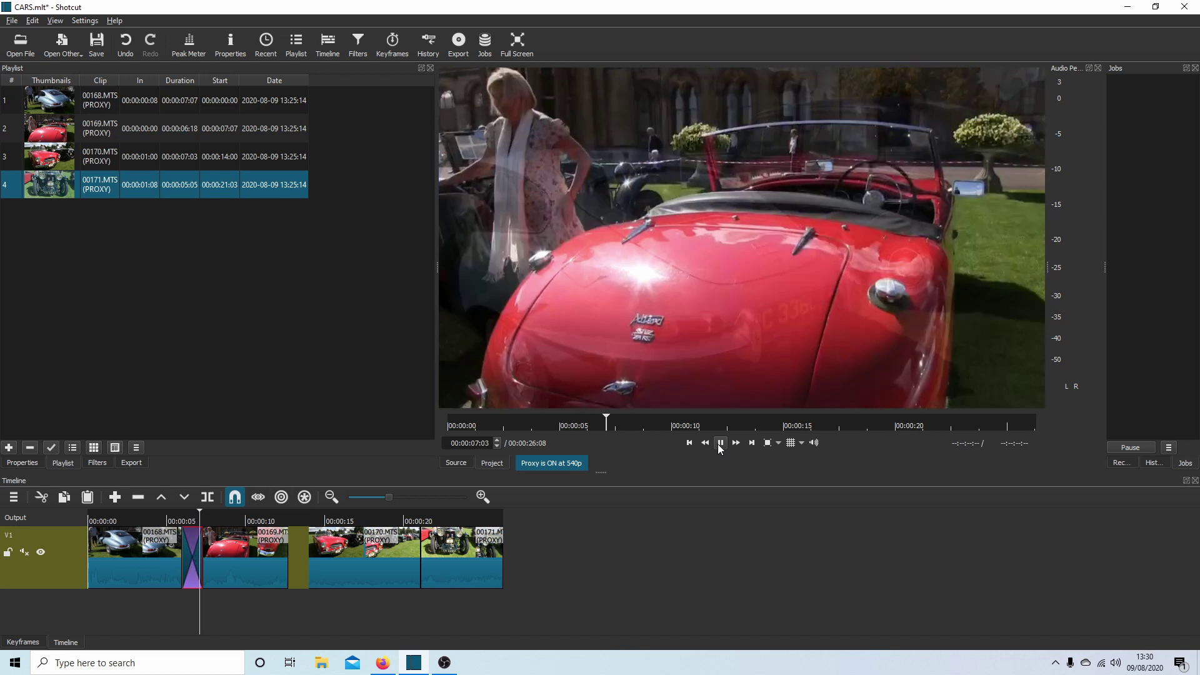
click(720, 444)
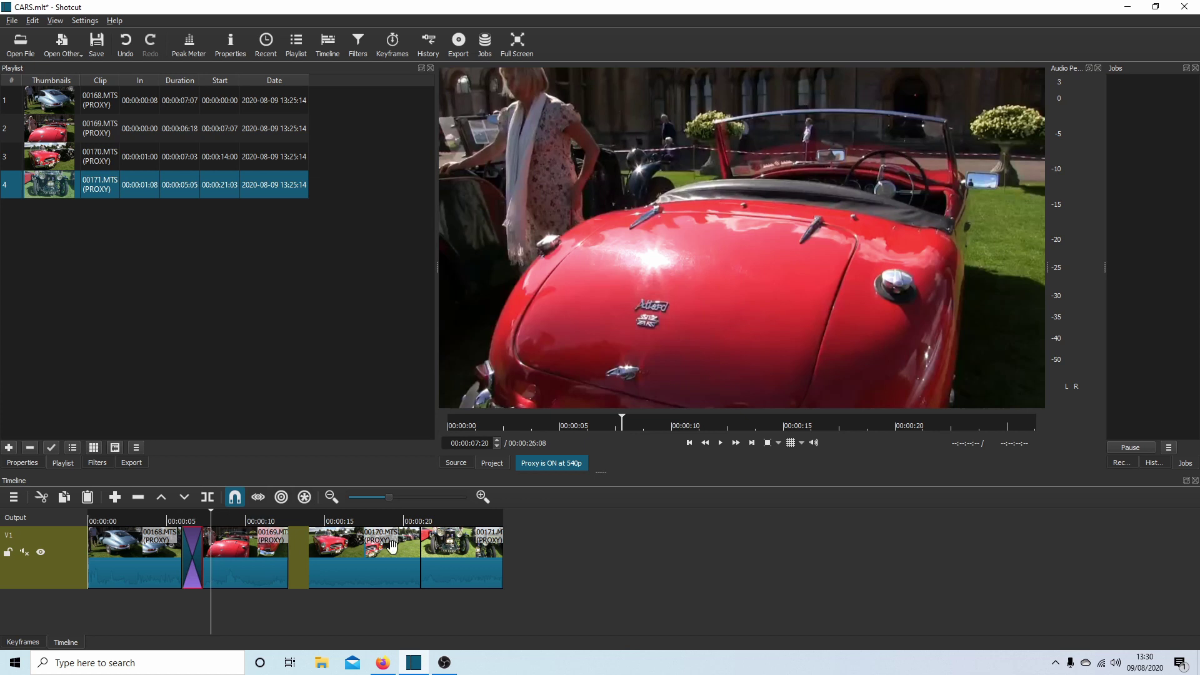
drag(373, 559, 329, 572)
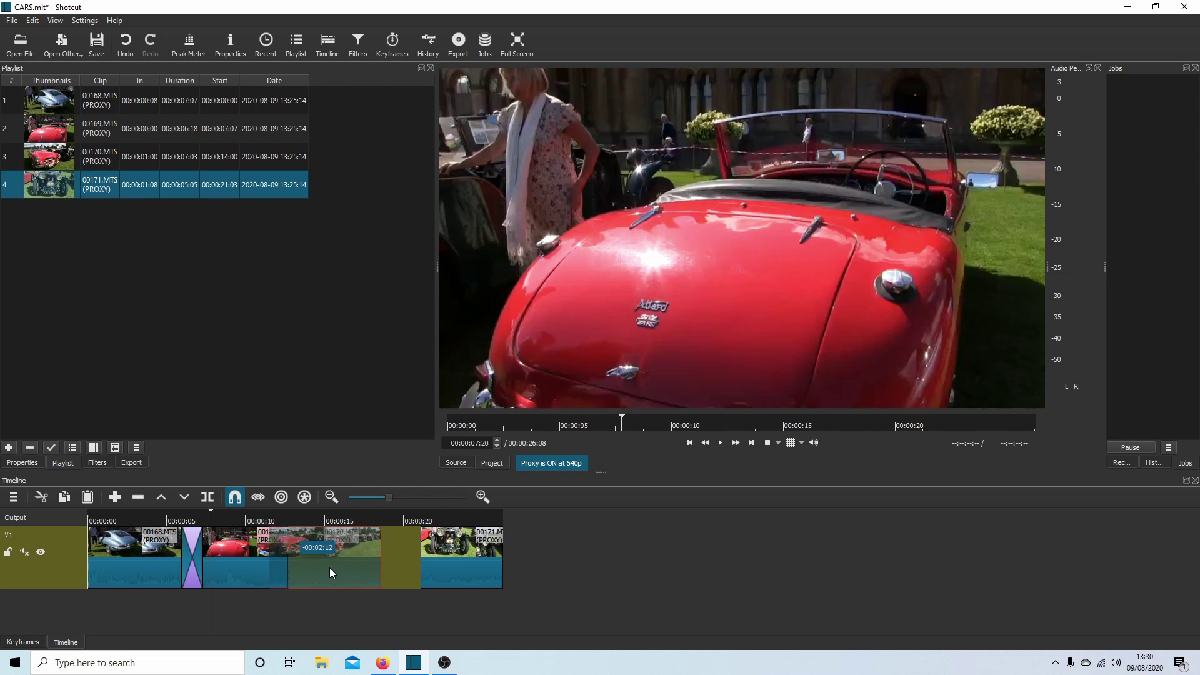
- Drop clip 00170 so it overlaps the end of clip 00169 by about two seconds
drag(328, 572, 328, 569)
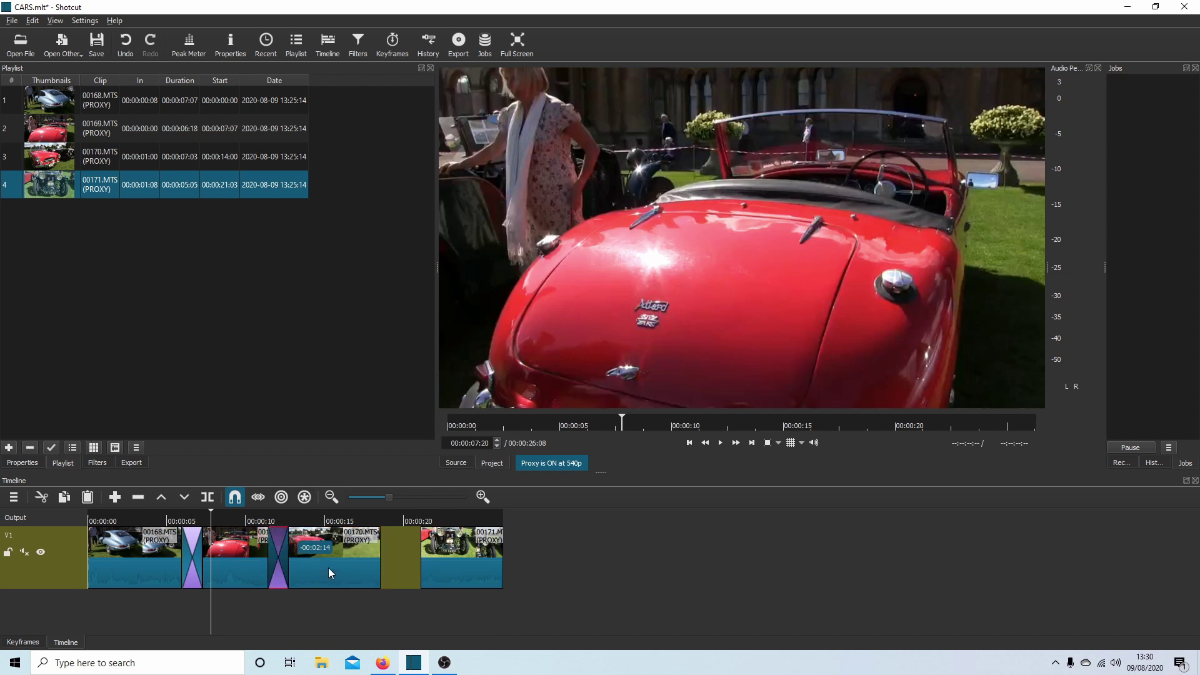
- Change the second transition's video type from Dissolve to the Clock Top wipe
right_click(277, 550)
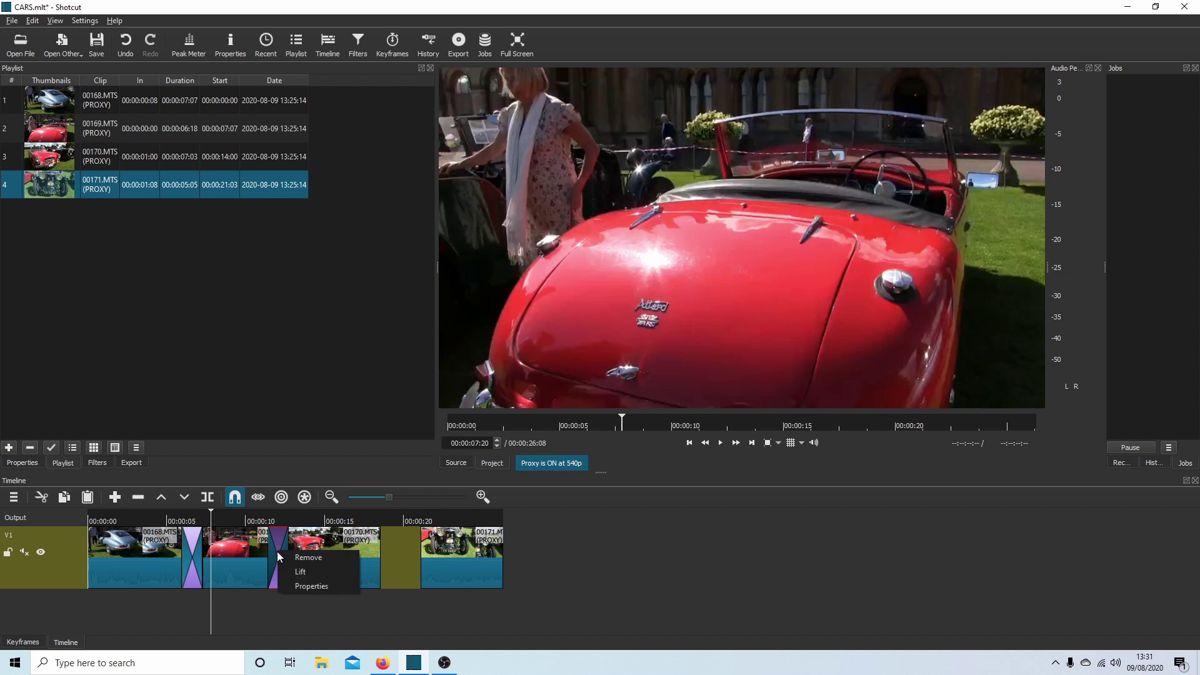
click(311, 587)
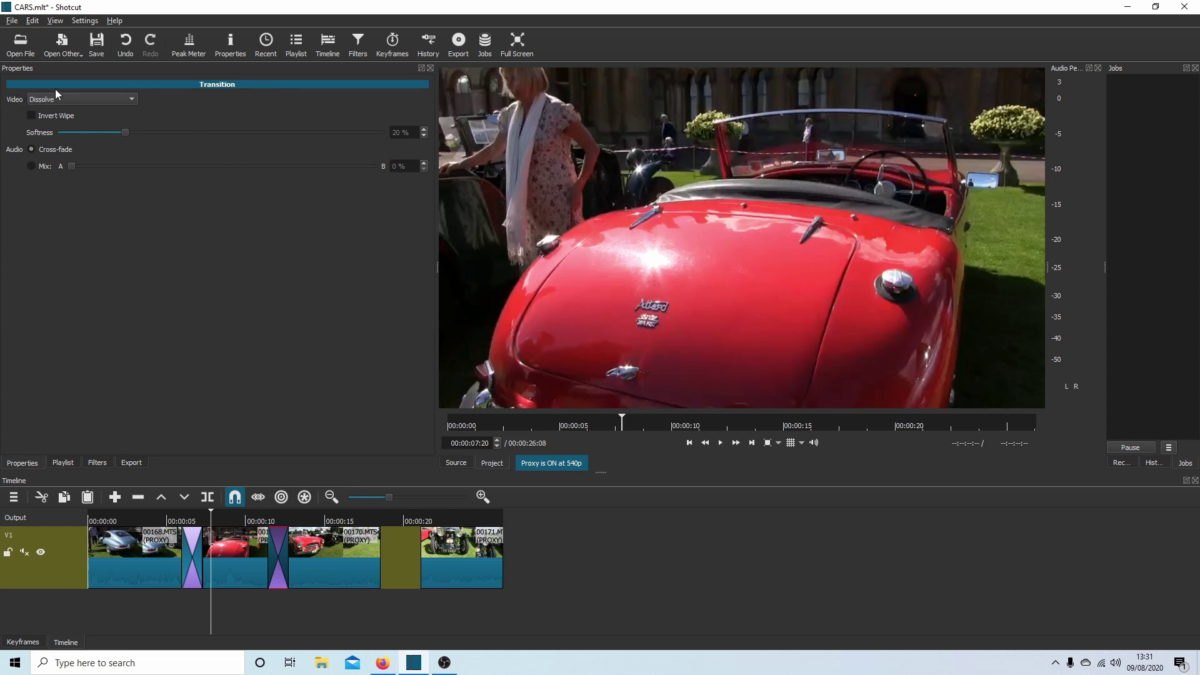
click(88, 99)
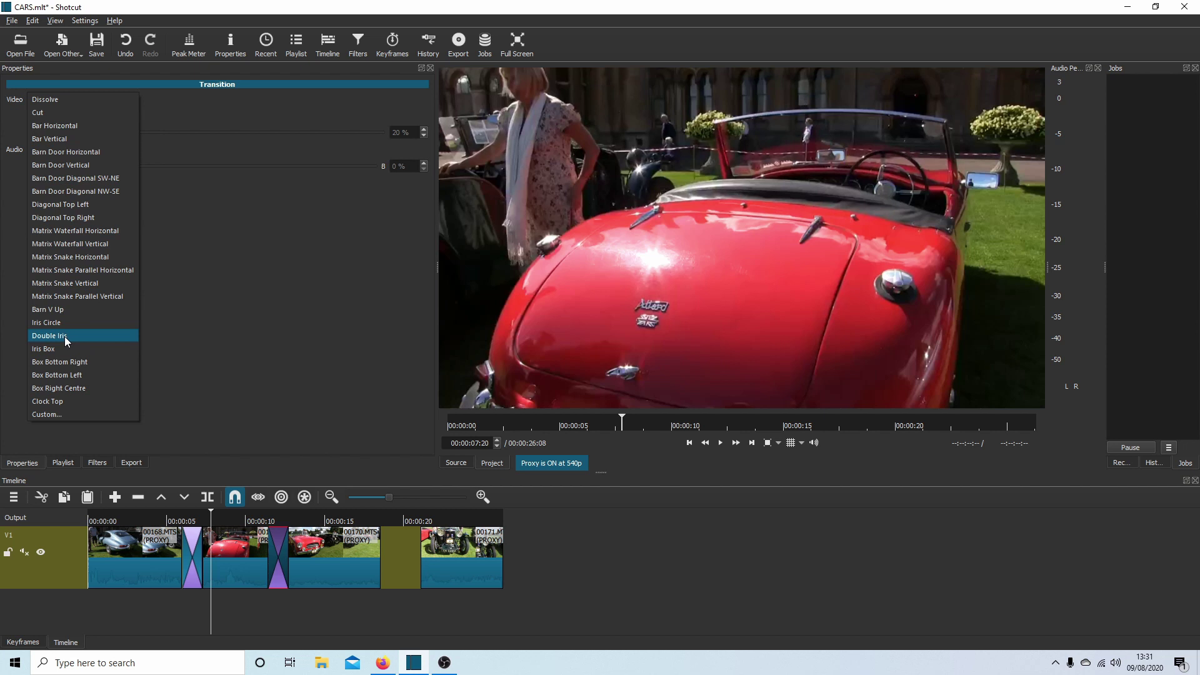
click(68, 403)
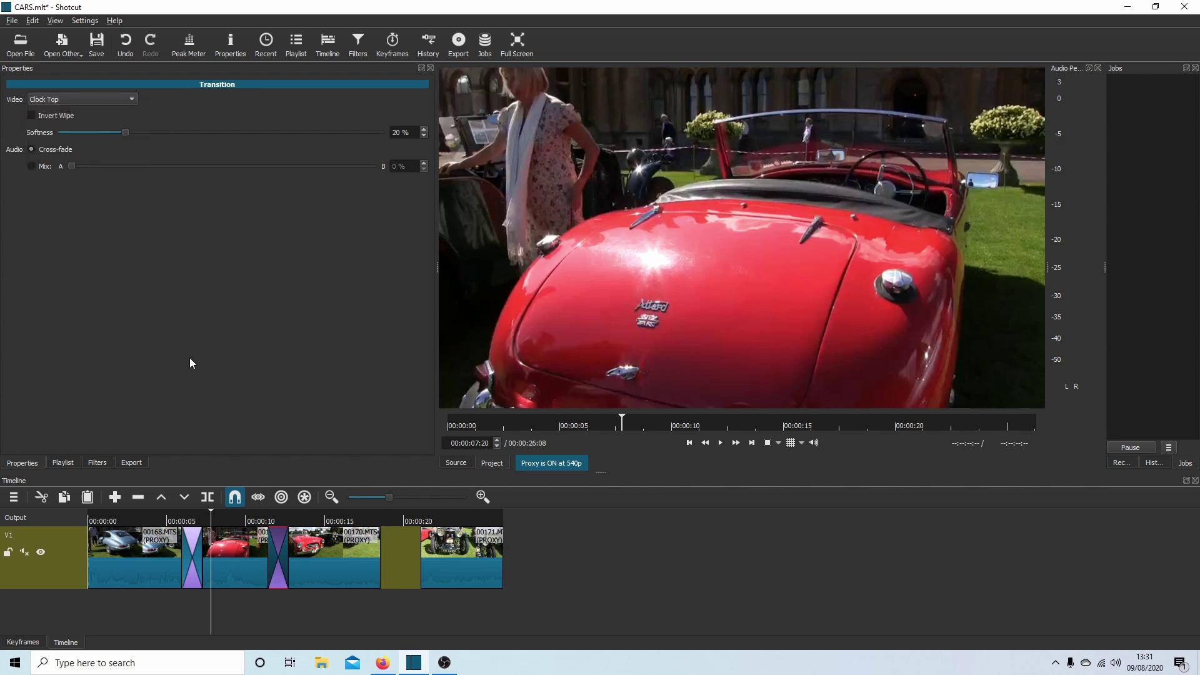
- Preview the Clock Top wipe from just before the transition
click(249, 525)
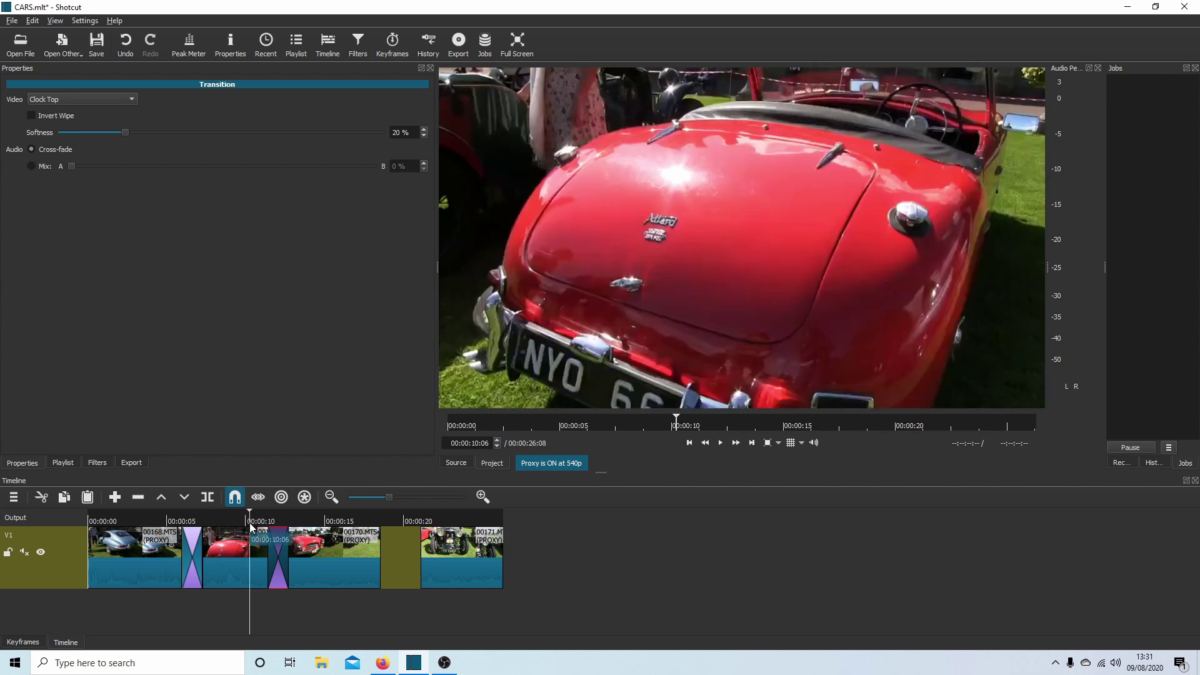
click(719, 442)
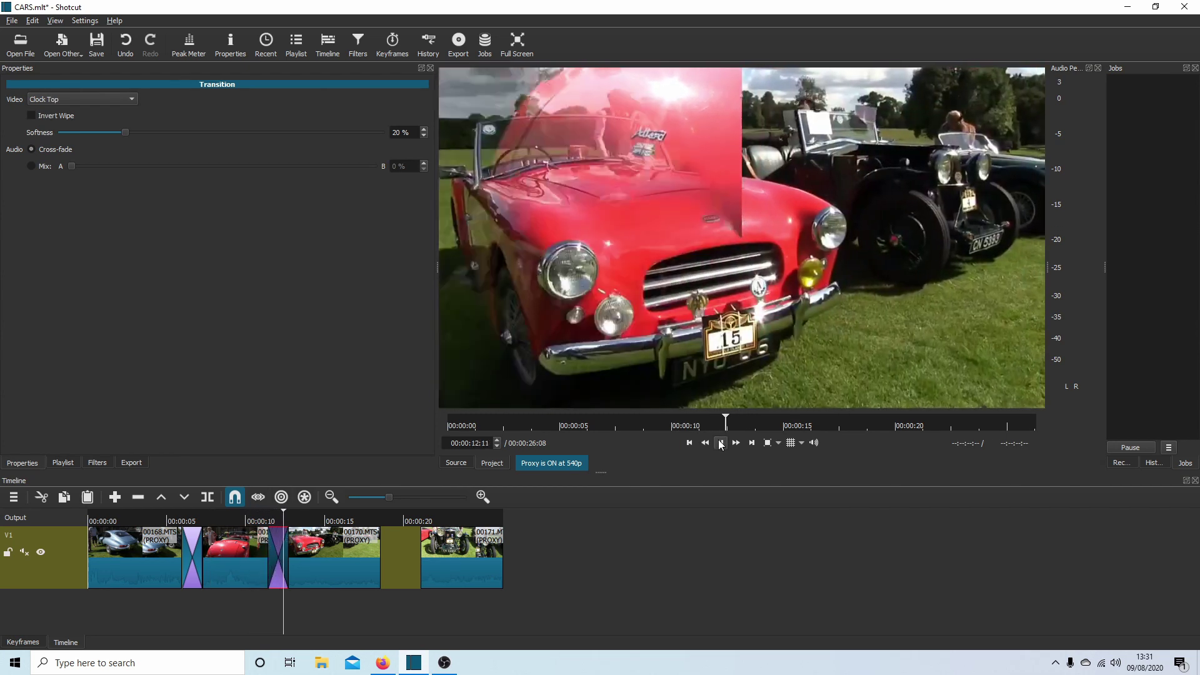
click(720, 442)
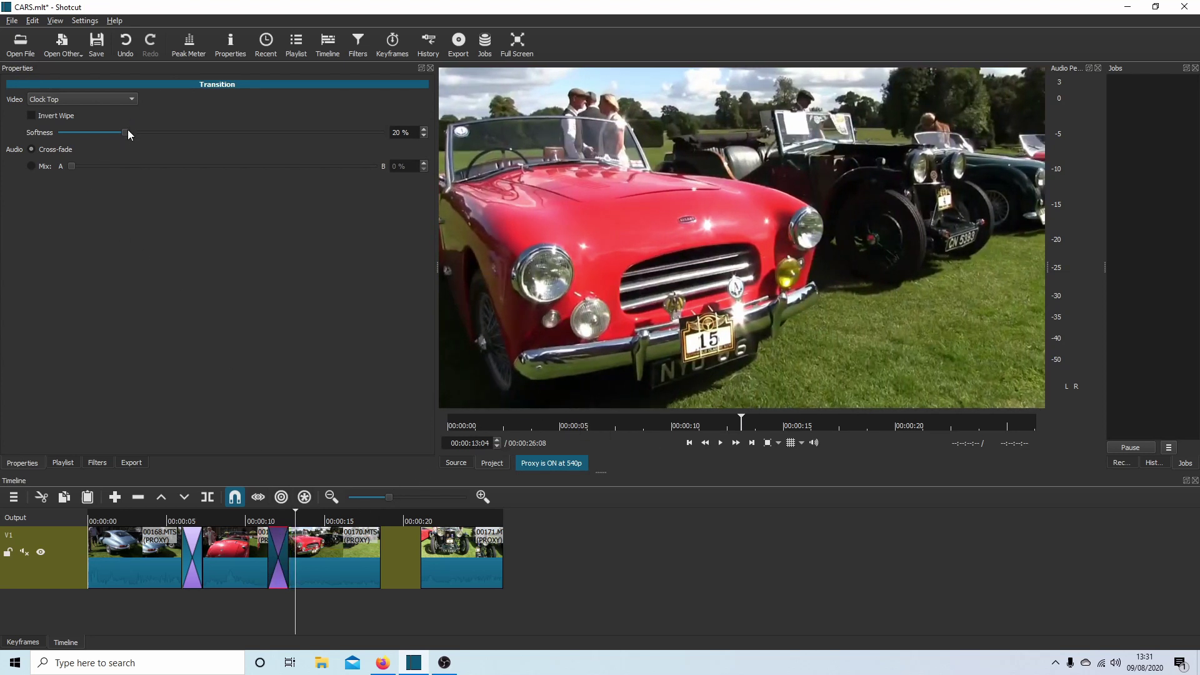
- Set the Clock Top softness to 0%, replay the hard-edged wipe, and begin sliding clip 00171 left
drag(95, 132, 44, 133)
click(256, 519)
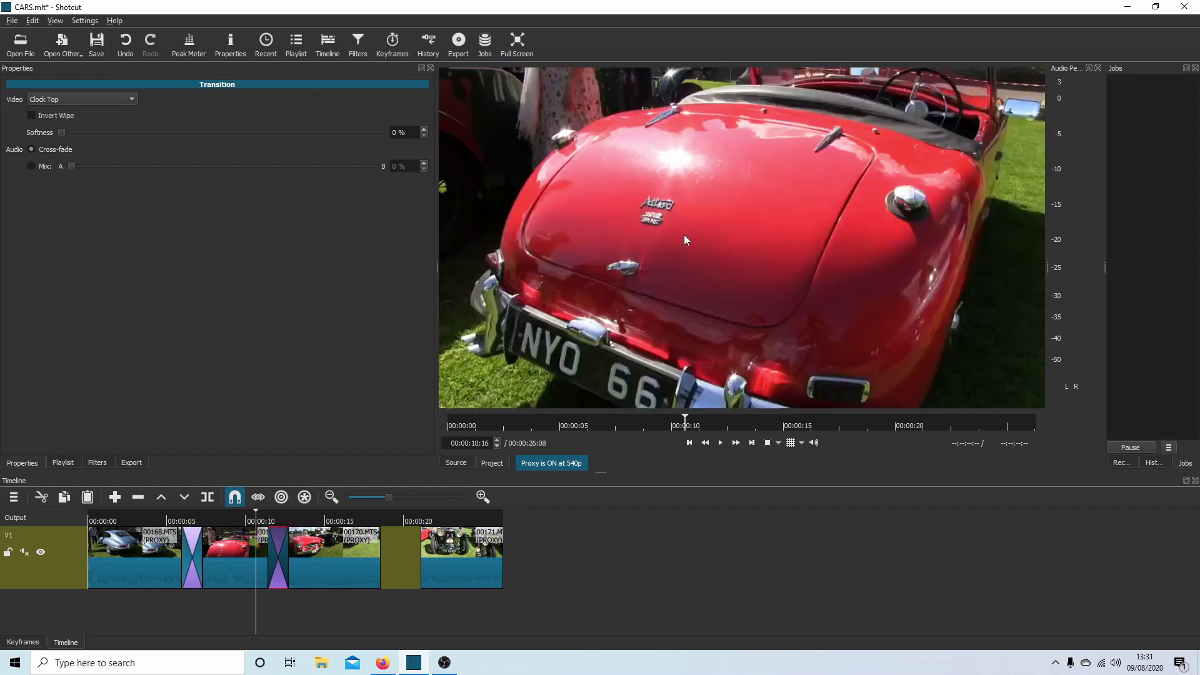
click(720, 443)
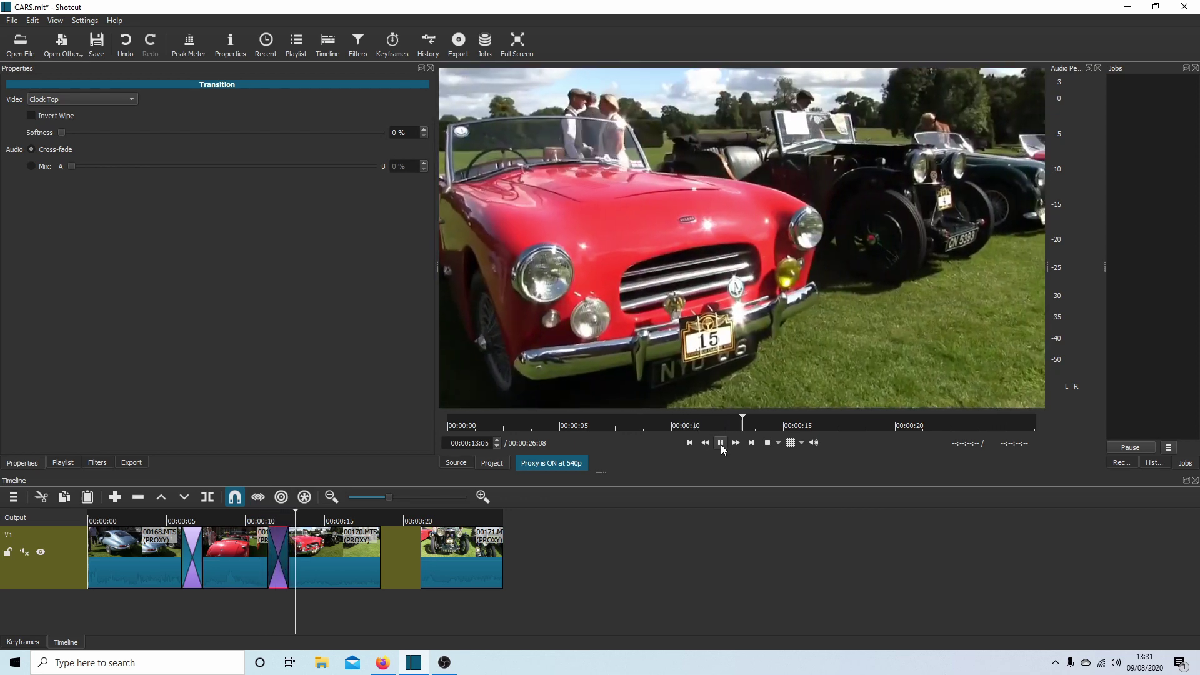
click(720, 443)
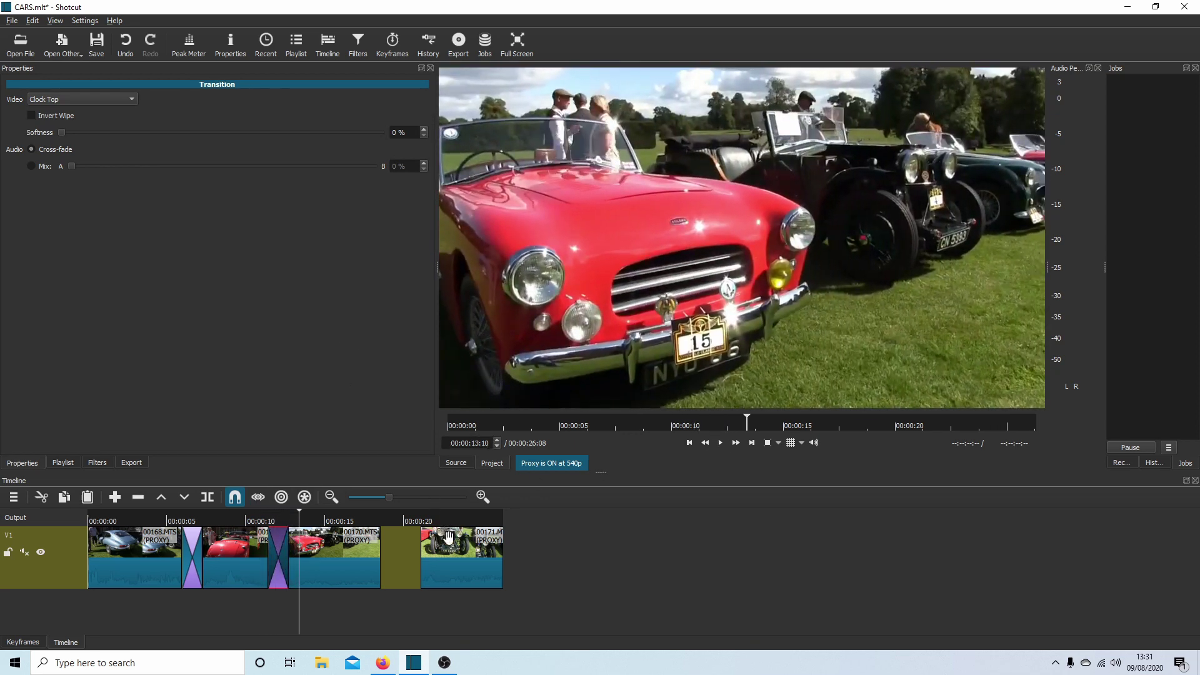
drag(453, 565, 396, 562)
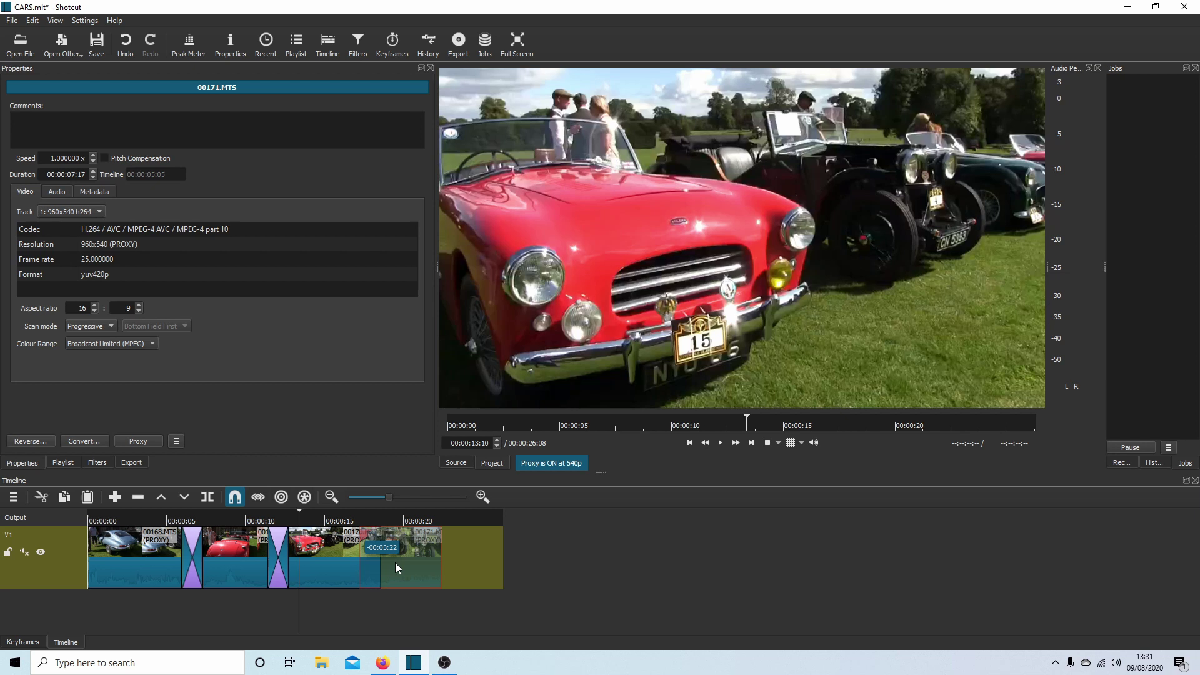
- Overlap clip 00171 onto 00170 to create a third transition and select it
drag(395, 563, 394, 562)
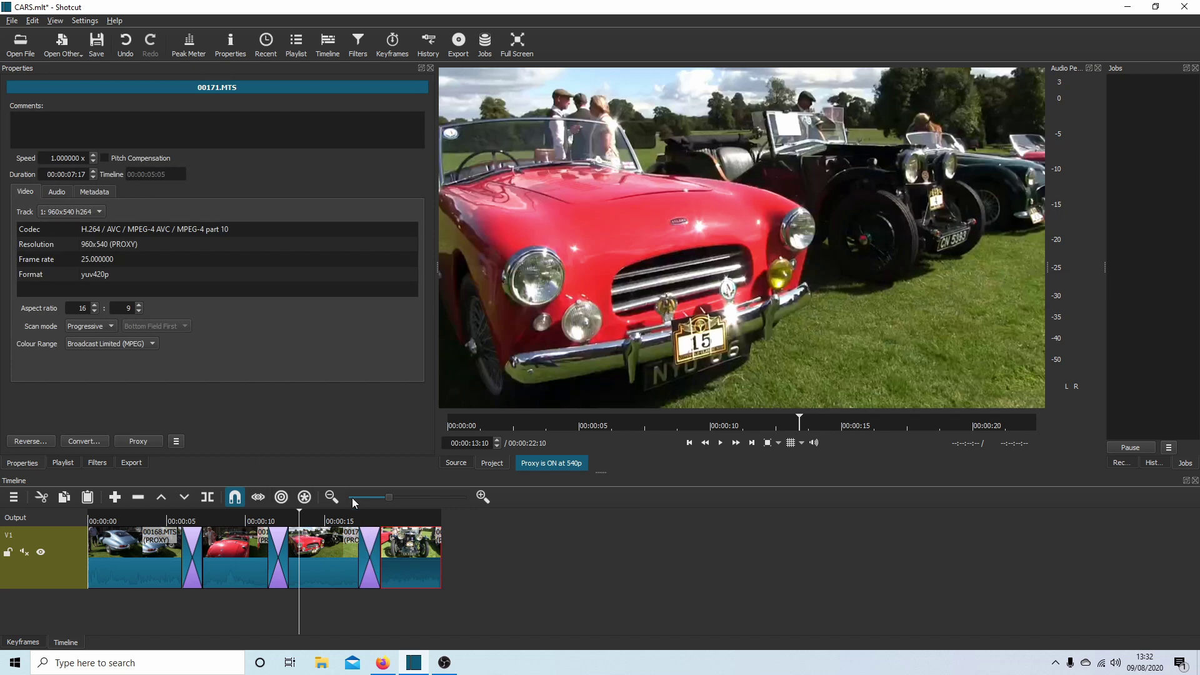
click(364, 547)
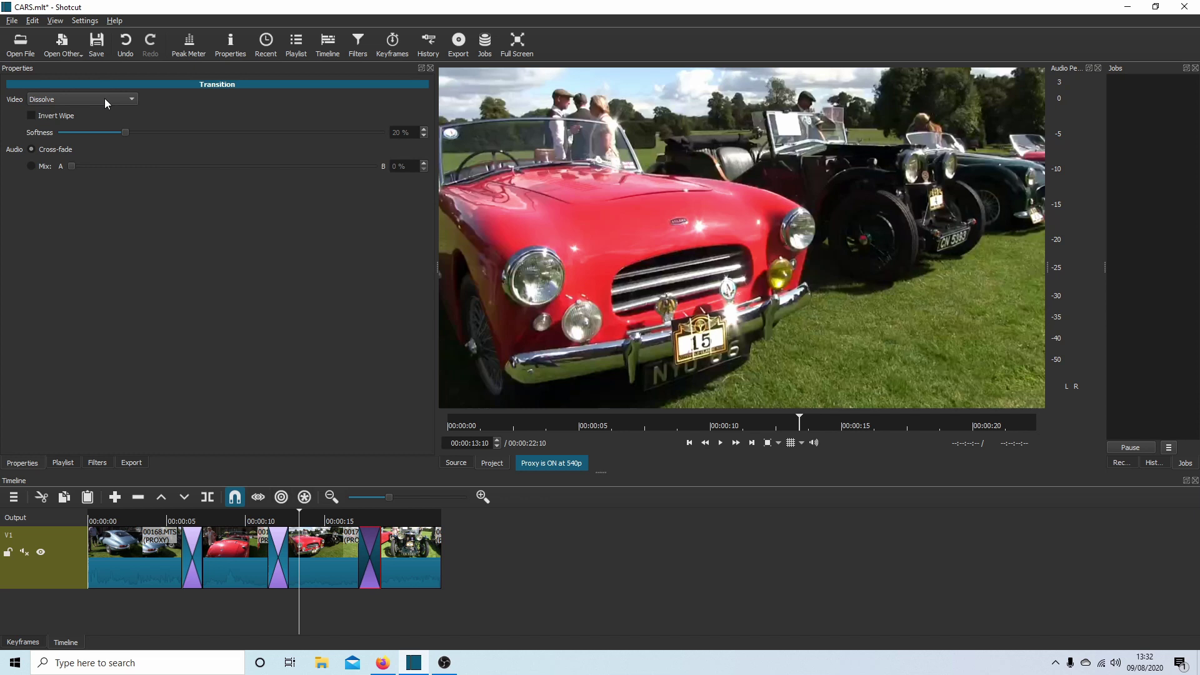
- Make the last transition a Barn Door Horizontal wipe and preview it
click(130, 101)
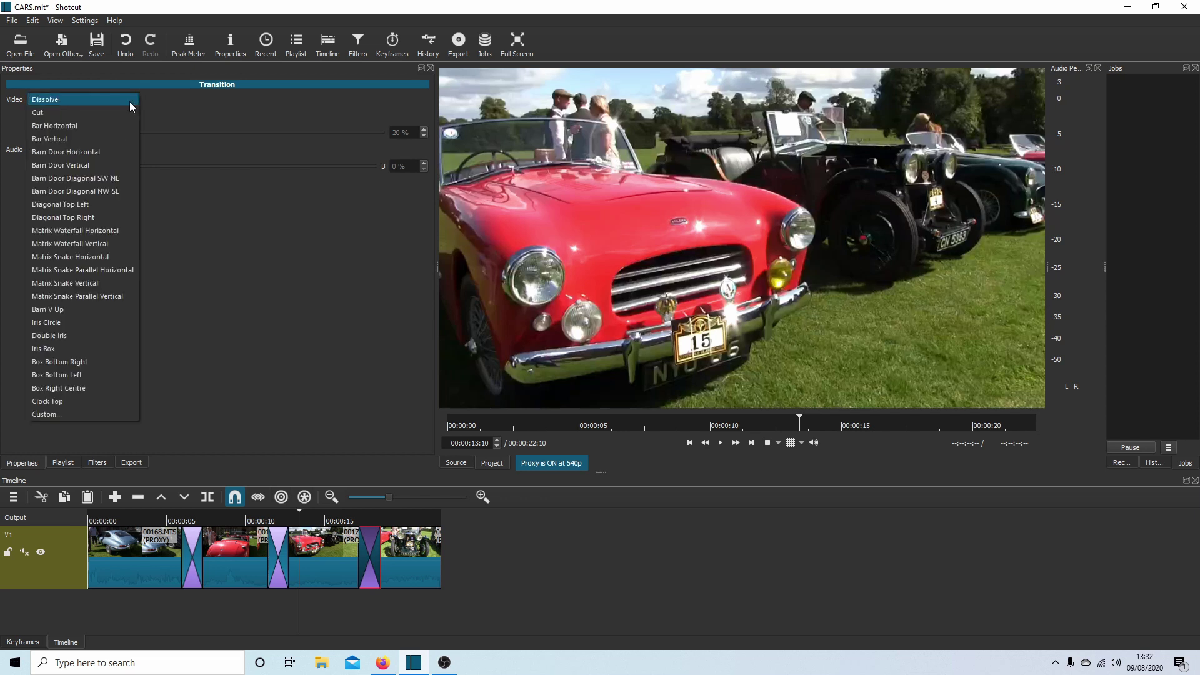
click(91, 152)
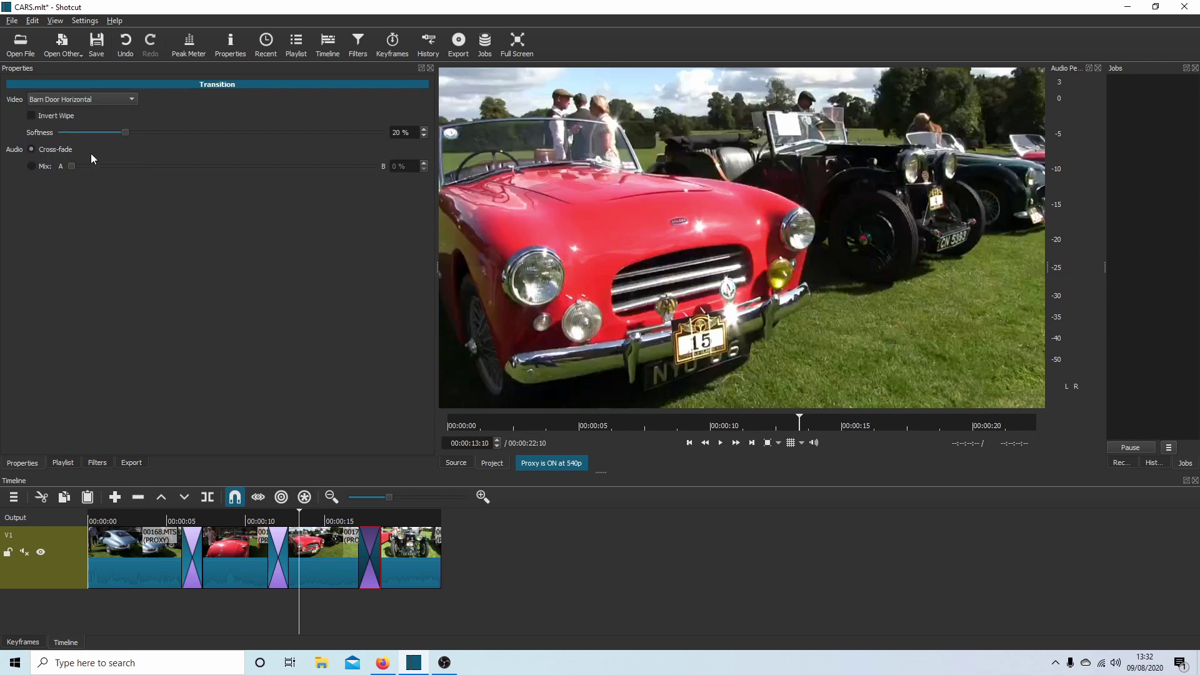
click(340, 522)
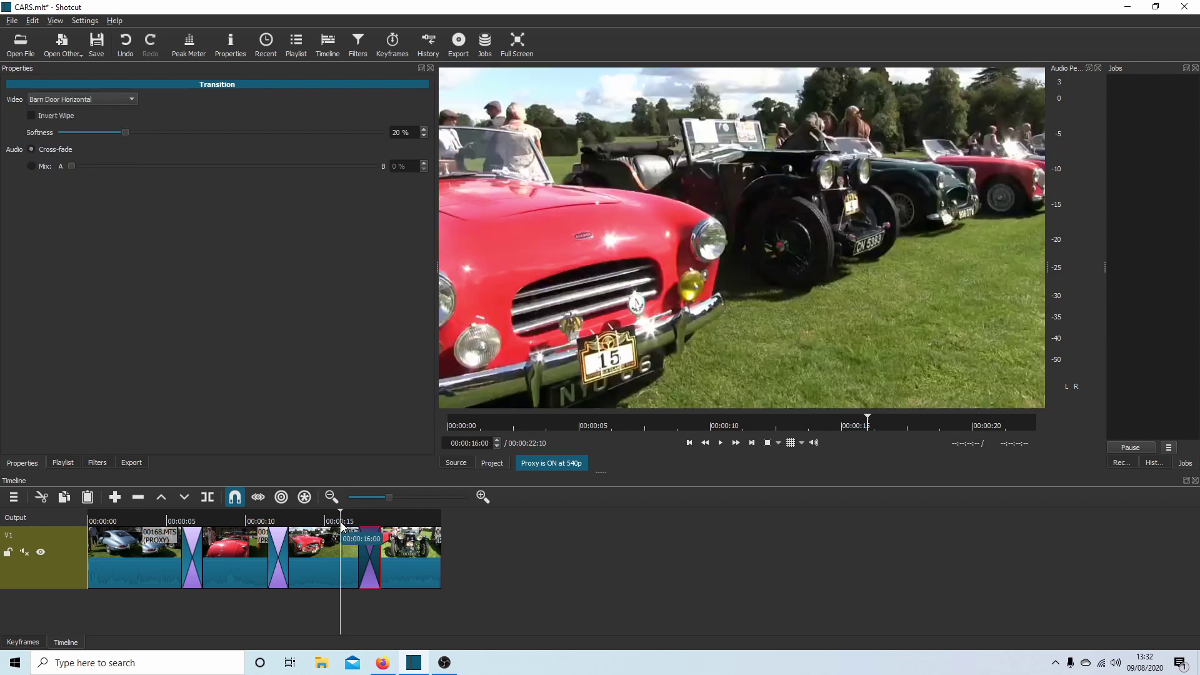
click(720, 443)
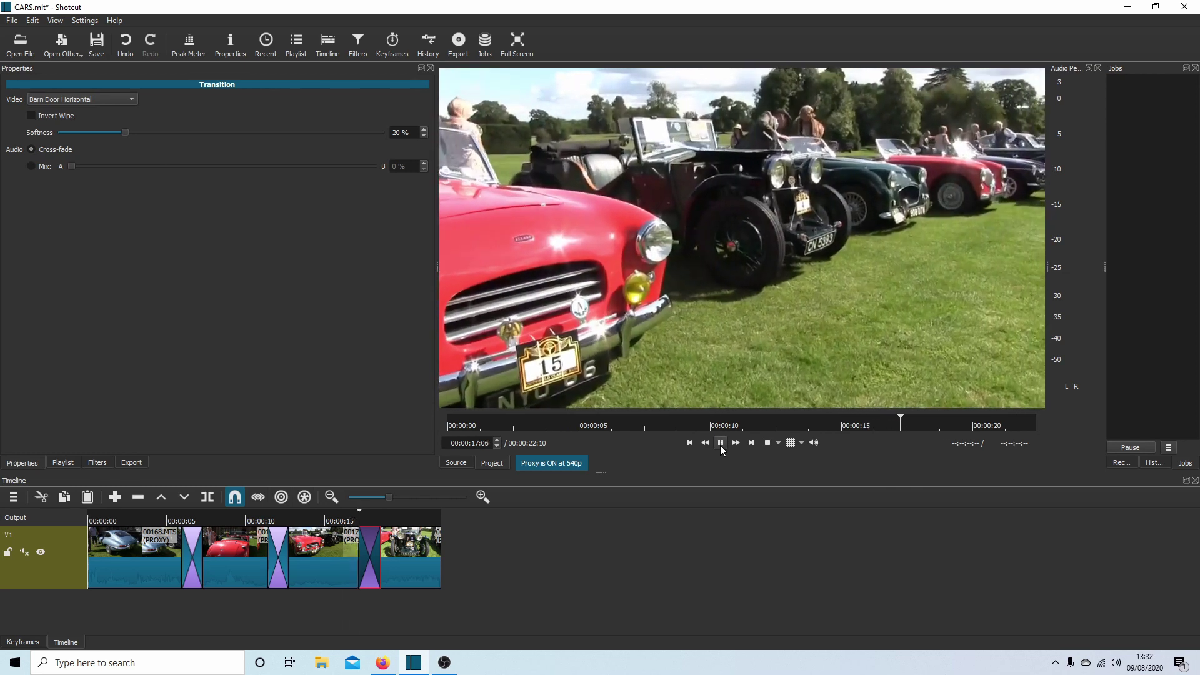
click(720, 443)
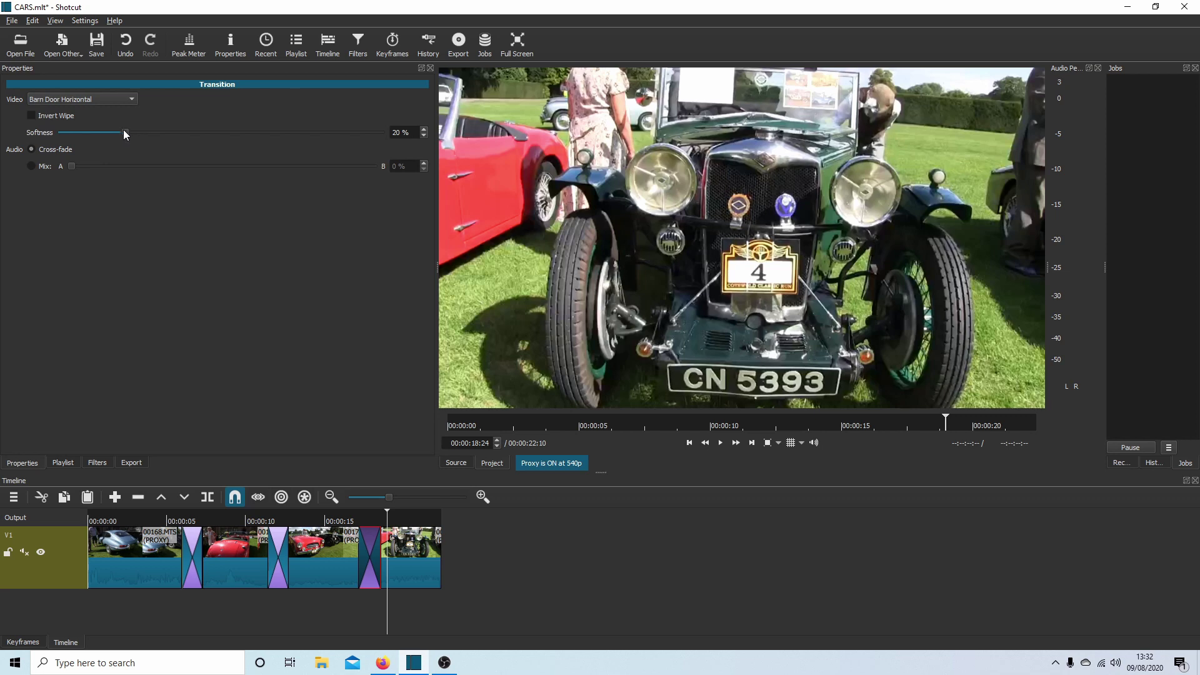
click(339, 523)
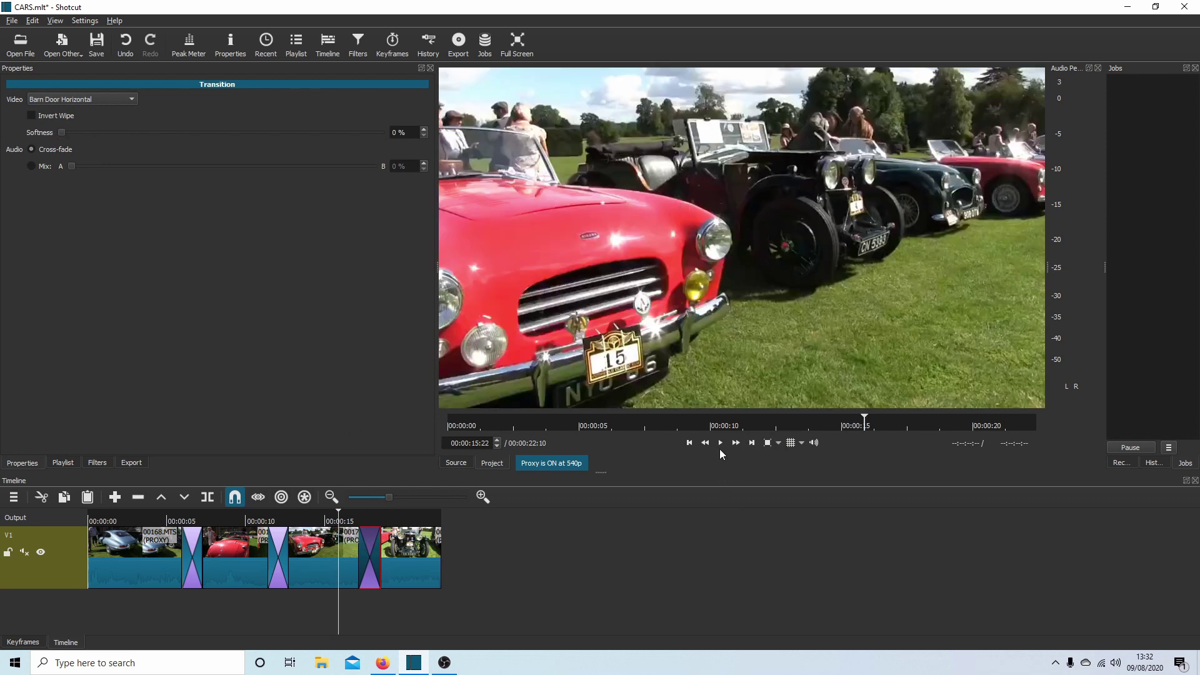
click(720, 443)
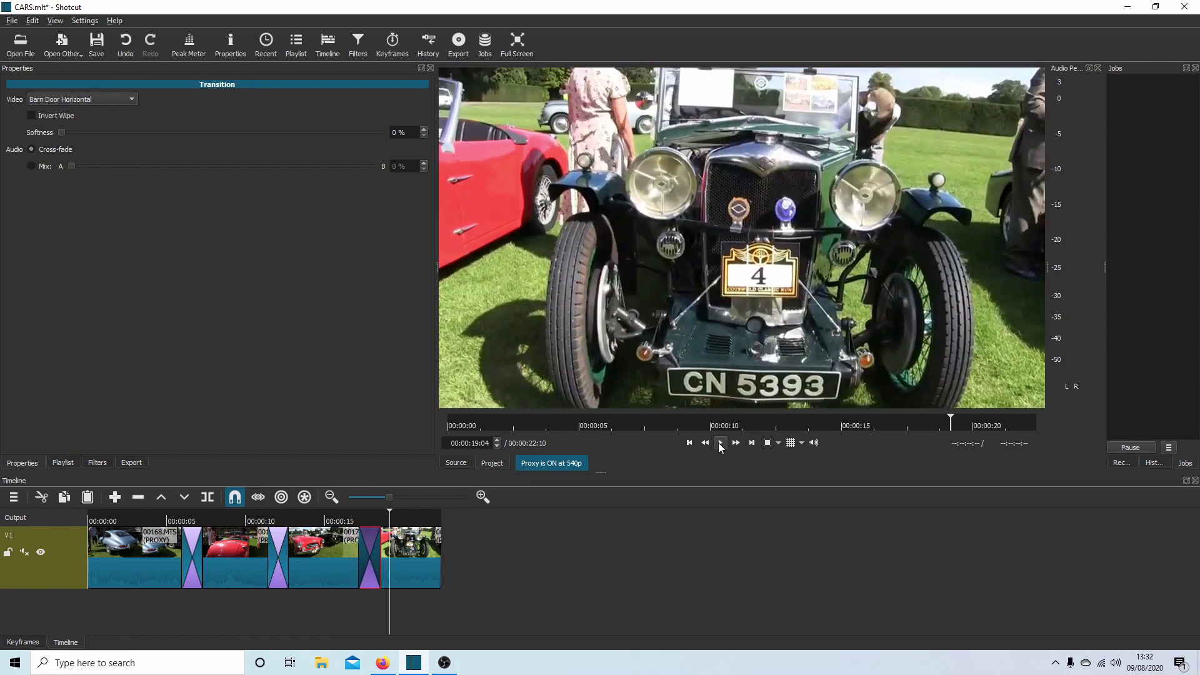
click(720, 443)
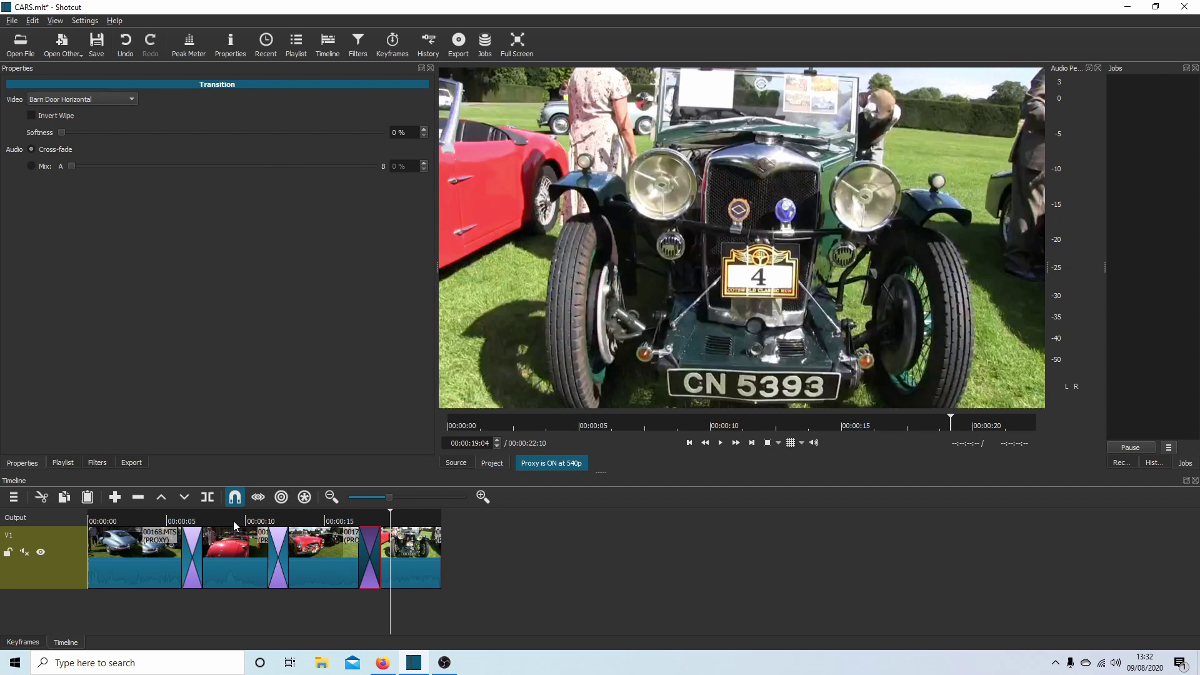